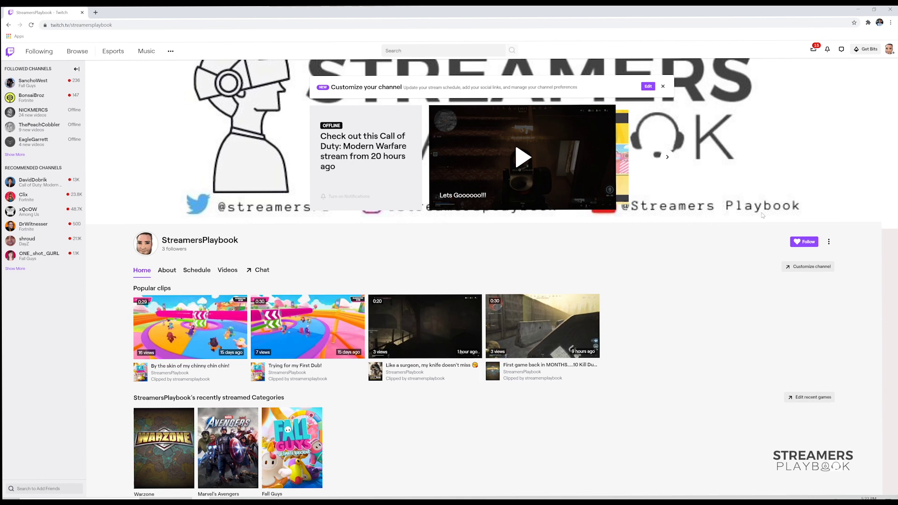
Open the Edit Stream Info dialog from the Stream Manager in Twitch's creator dashboard
left_click(888, 50)
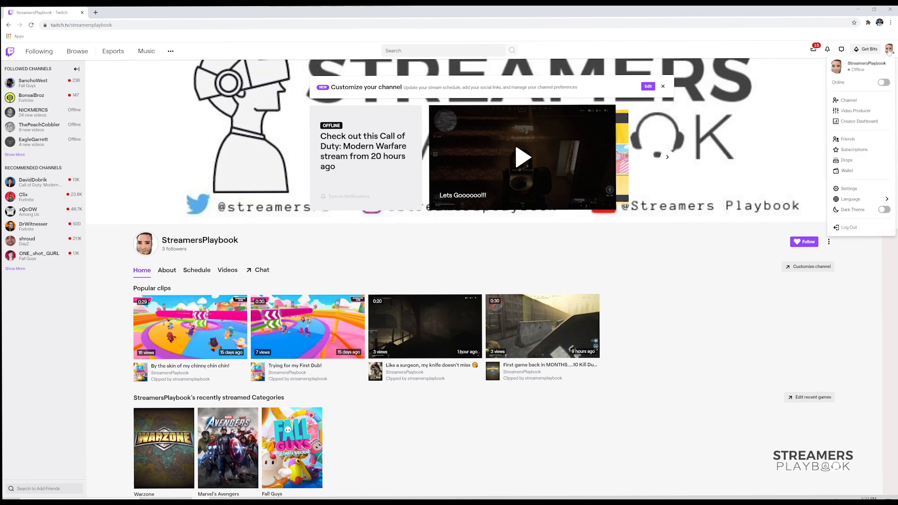
left_click(875, 122)
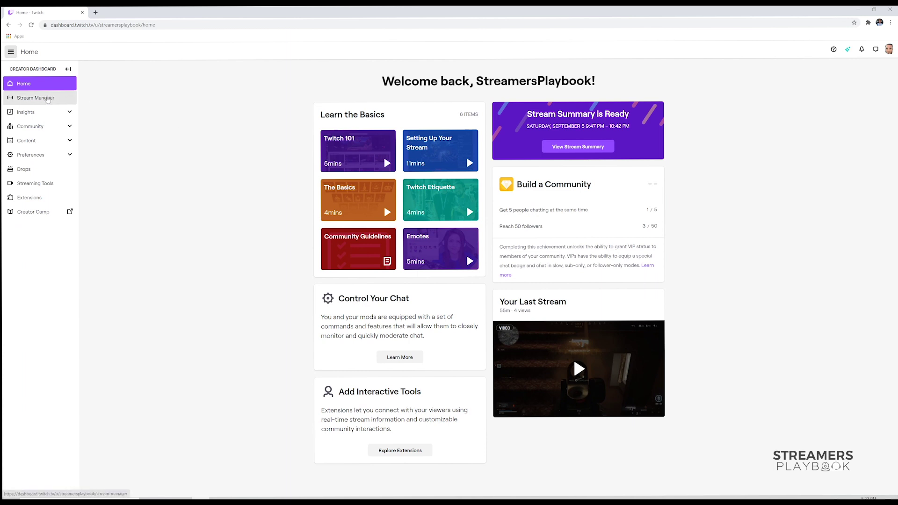
left_click(47, 100)
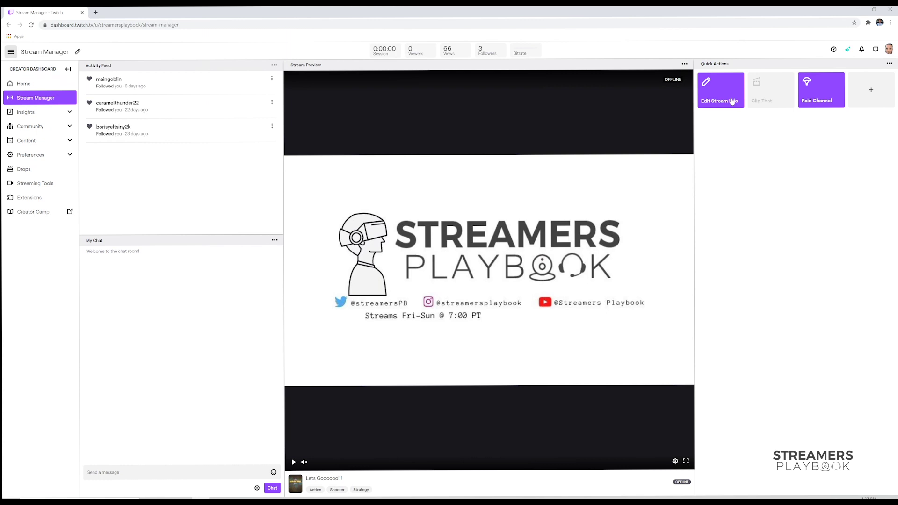
left_click(732, 101)
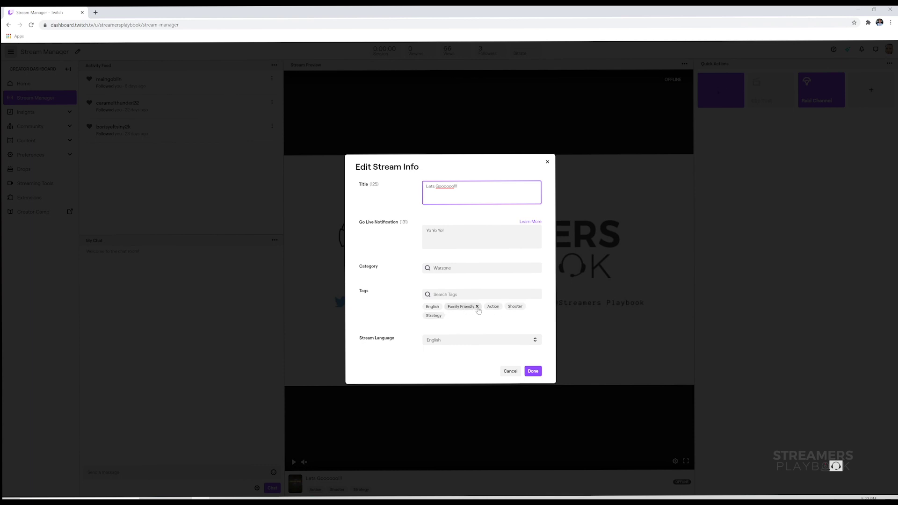
Remove the Family Friendly tag and add Mode: Battle Royale, Shopping and Ballroom Dance tags
left_click(477, 306)
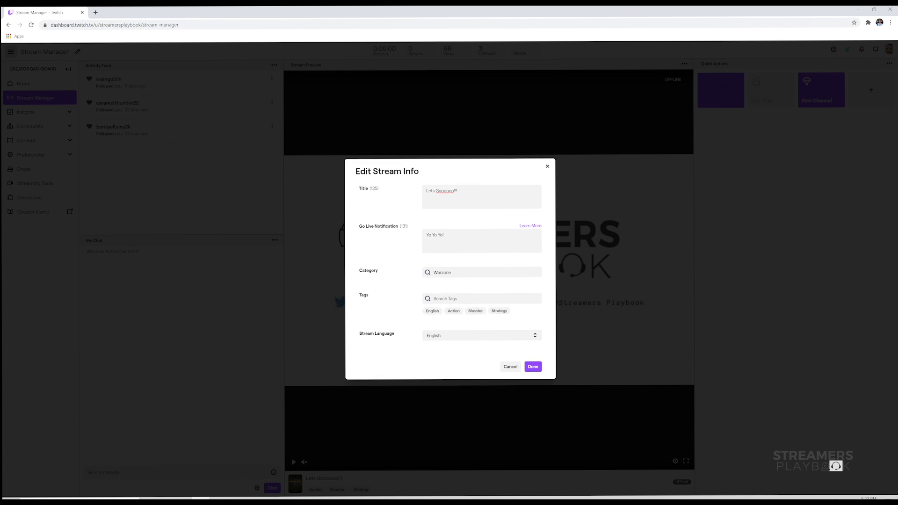
left_click(477, 298)
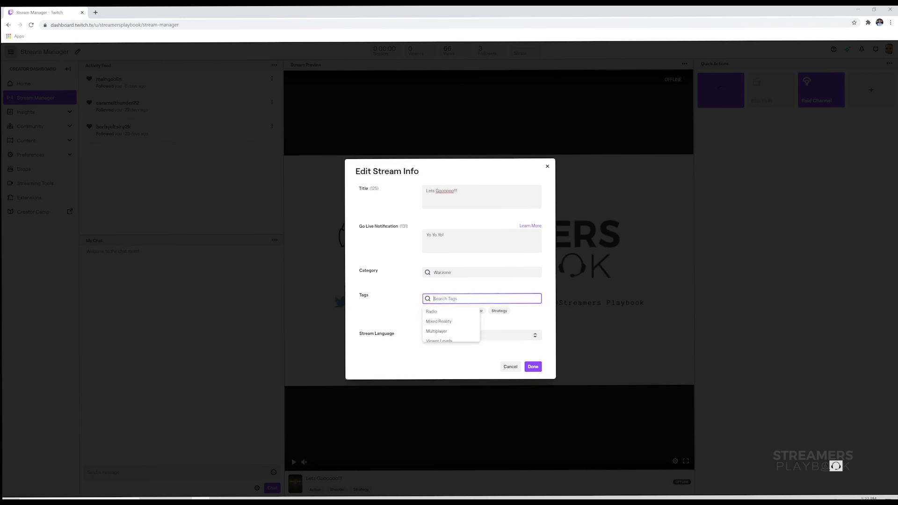
scroll(452, 309, "down", 3)
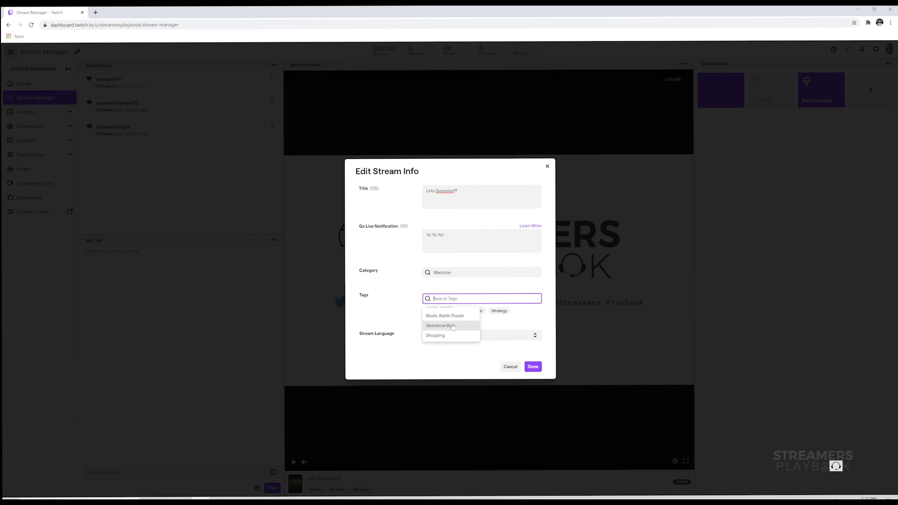
left_click(453, 320)
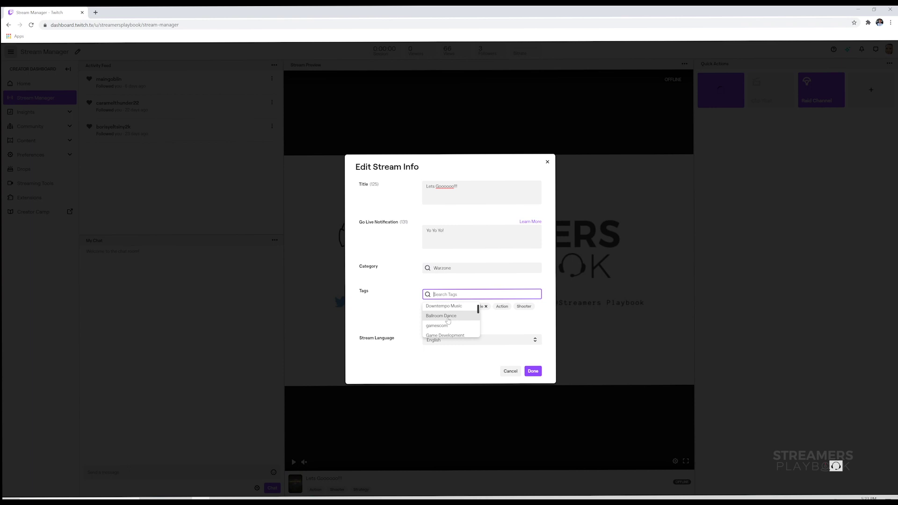
scroll(448, 321, "down", 2)
left_click(449, 305)
scroll(446, 315, "up", 1)
left_click(446, 313)
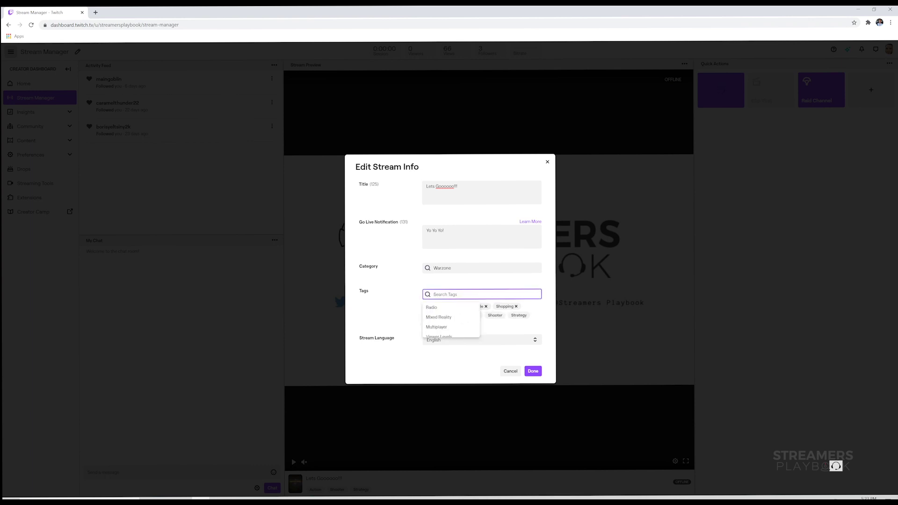
Re-add Family Friendly by searching 'fam', then add the AMA tag by searching 'ama'
type("fam")
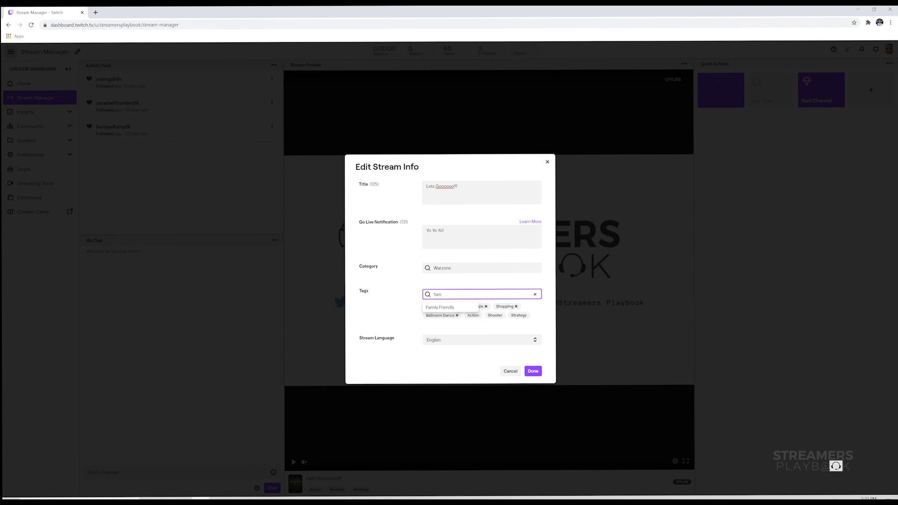
key("Down")
key("Return")
left_click(453, 288)
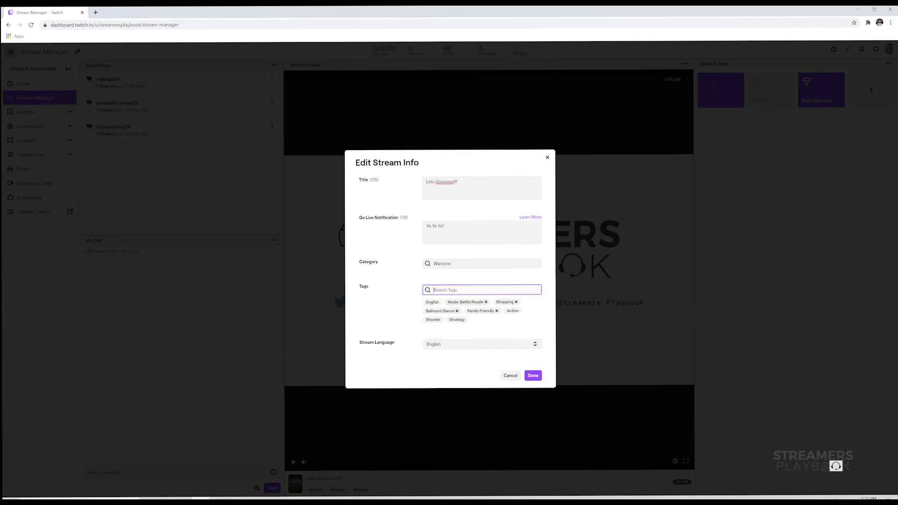
type("am")
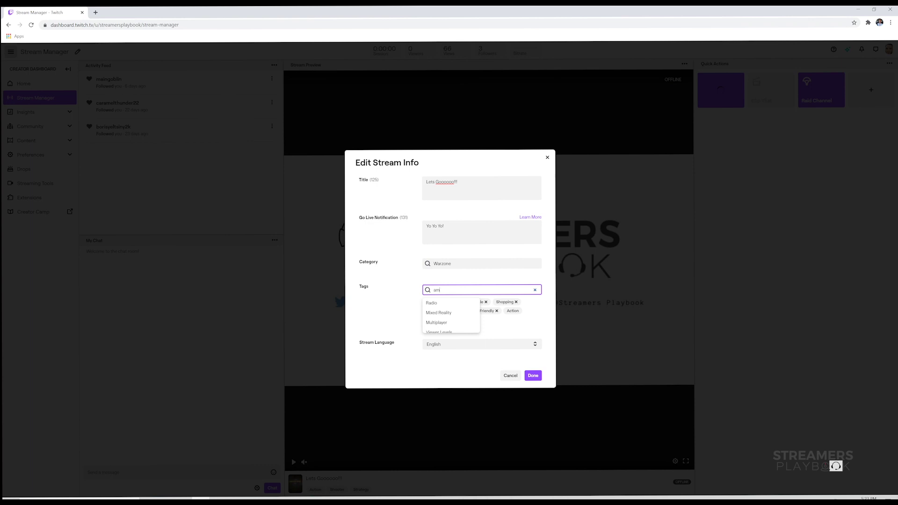
type("a")
left_click(437, 305)
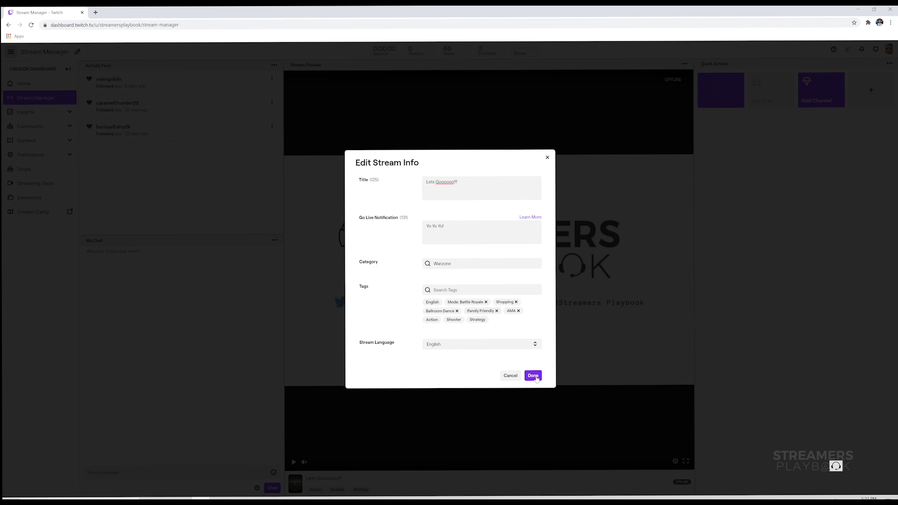
Save the stream info, reopen the editor to verify the eight tags, and close it again
left_click(533, 375)
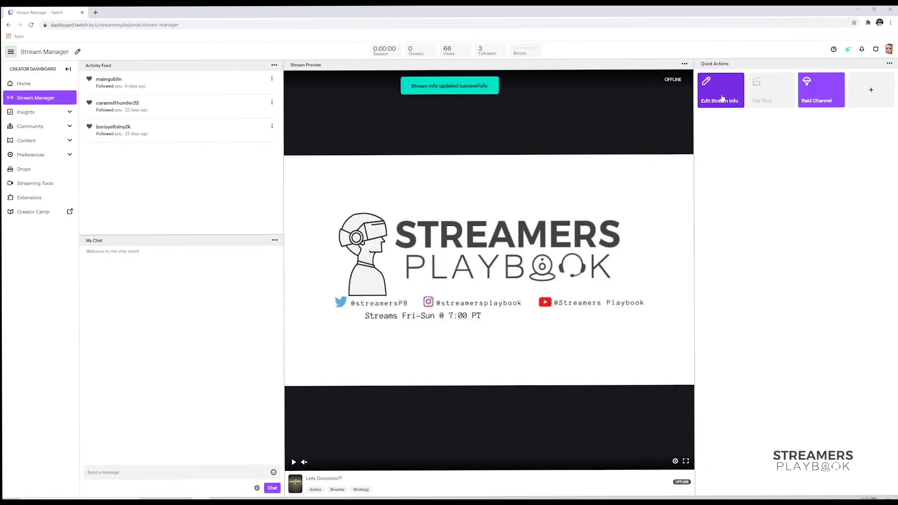
left_click(721, 98)
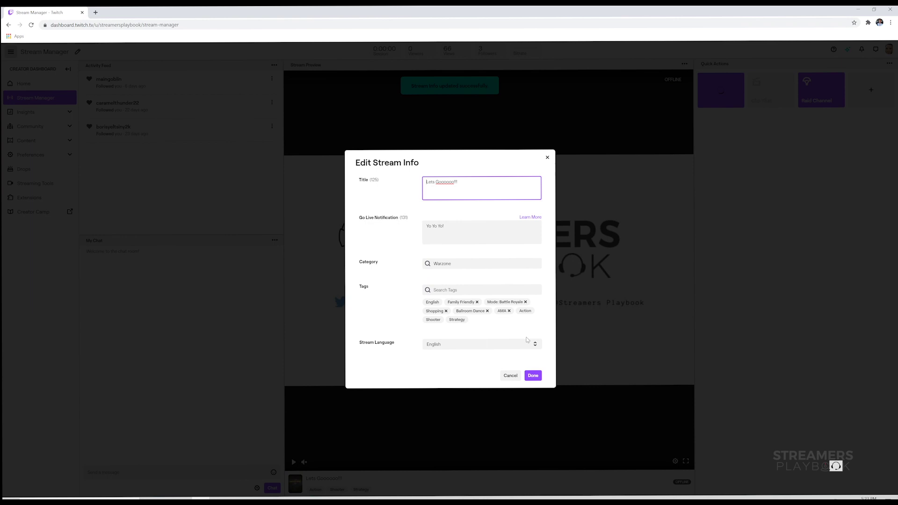
left_click(534, 376)
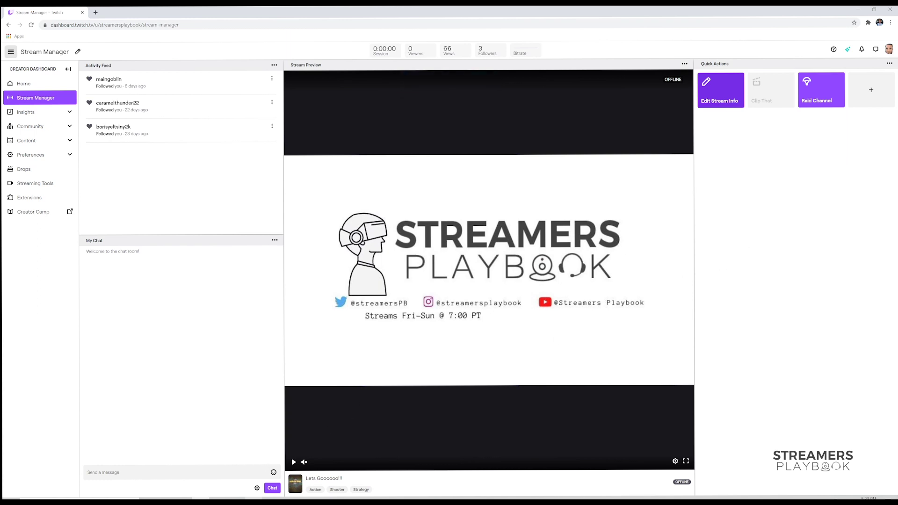
left_click(276, 501)
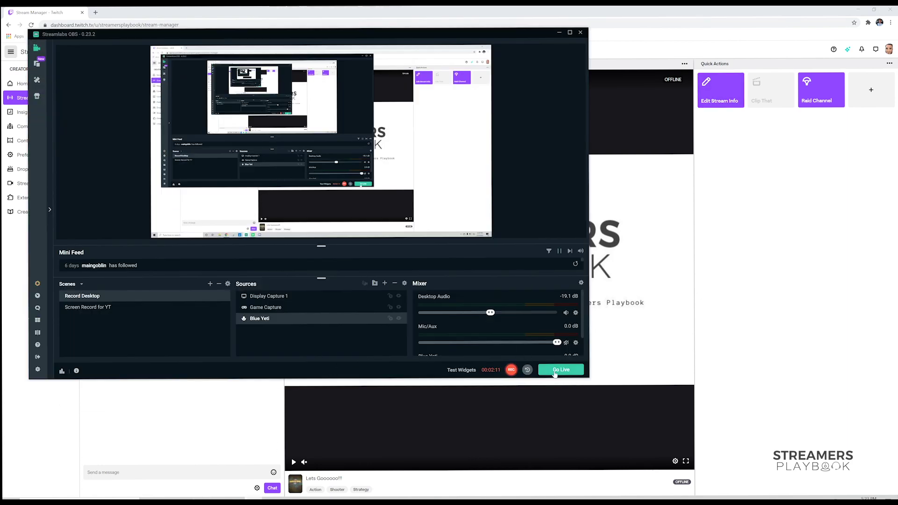
Open Streamlabs OBS's Go Live dialog showing the Lets Gooooo!!! title, Warzone and five tags
left_click(554, 370)
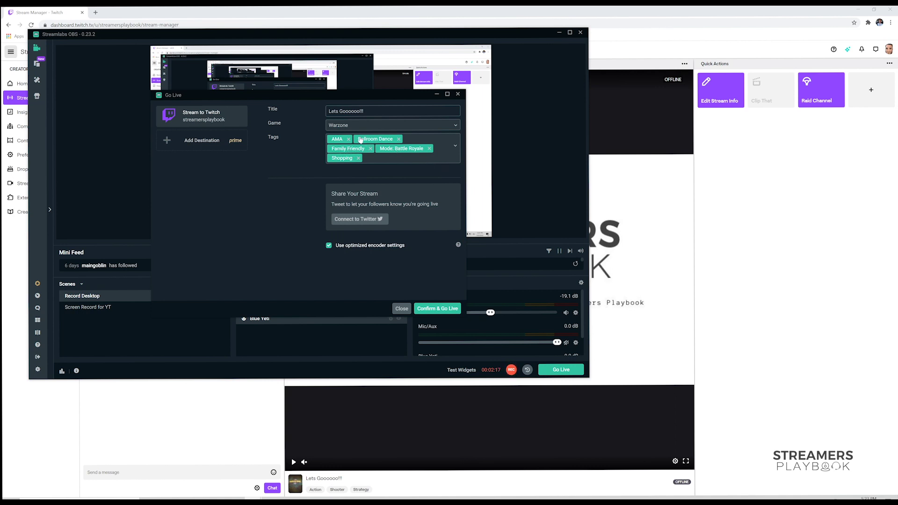
Remove Shopping from the Go Live tags and add Skateboarding, found by searching 'ska'
left_click(402, 160)
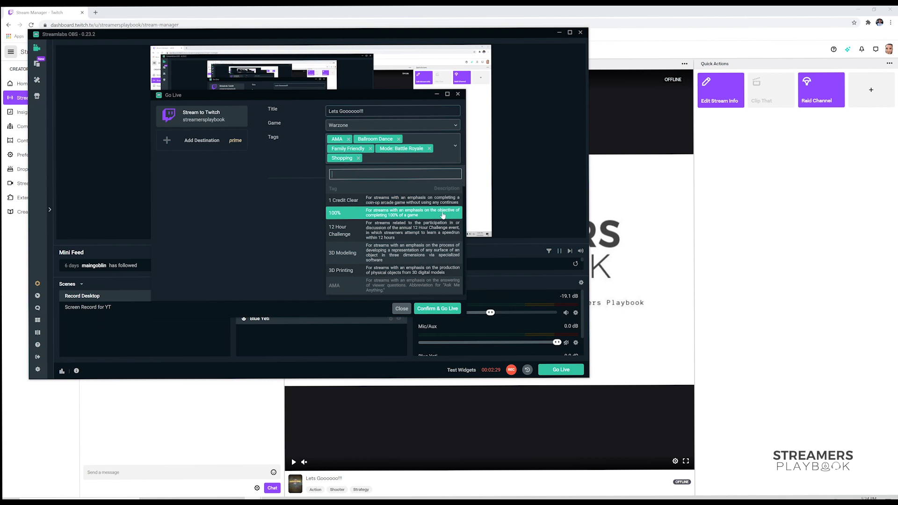
scroll(421, 229, "down", 5)
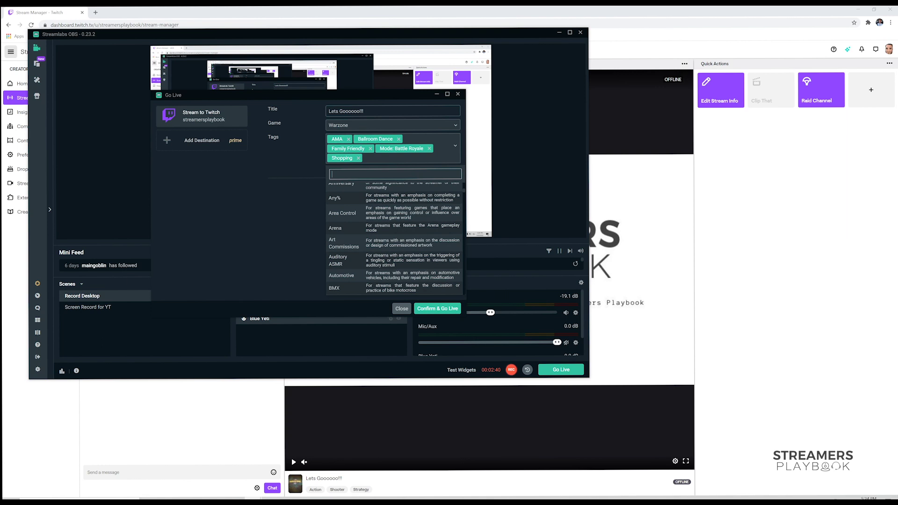
type("k")
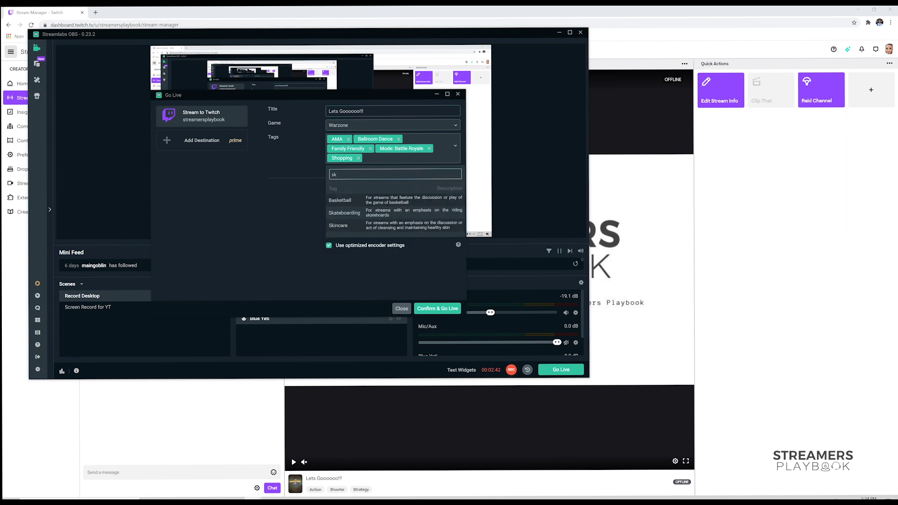
left_click(367, 223)
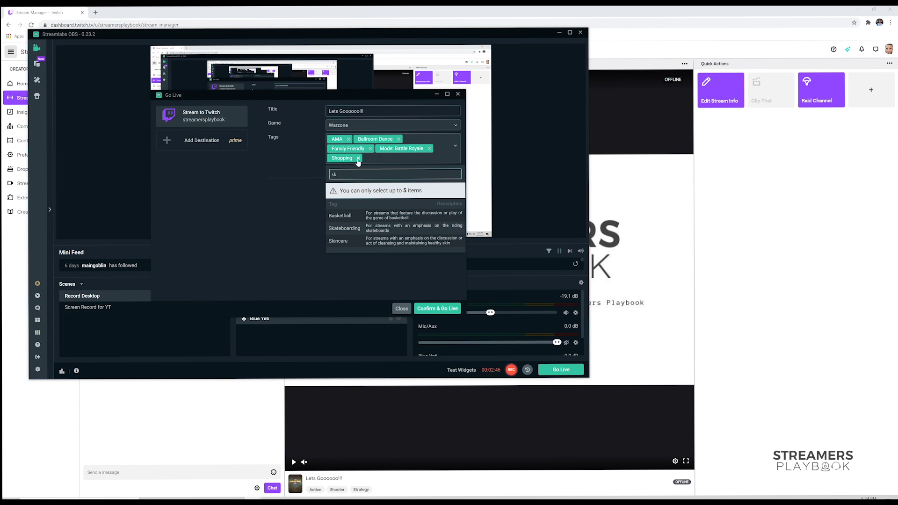
left_click(358, 158)
type("a")
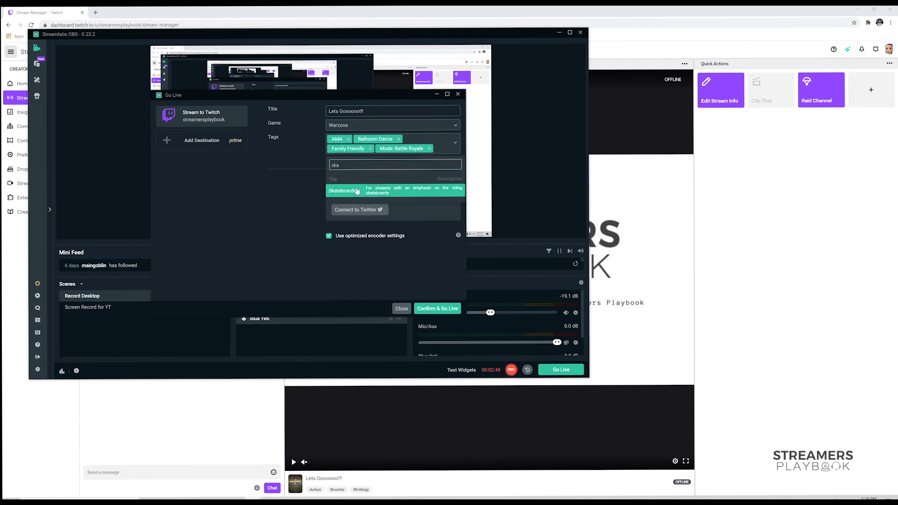
left_click(356, 191)
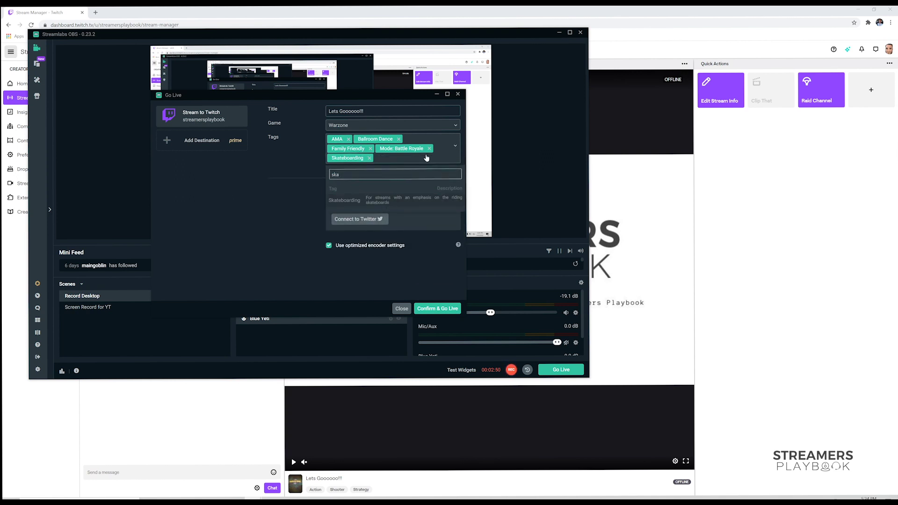
left_click(293, 191)
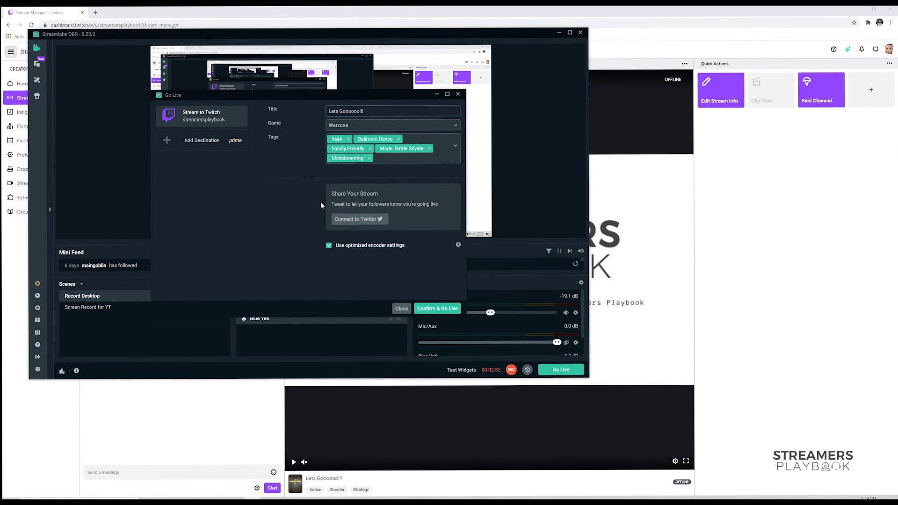